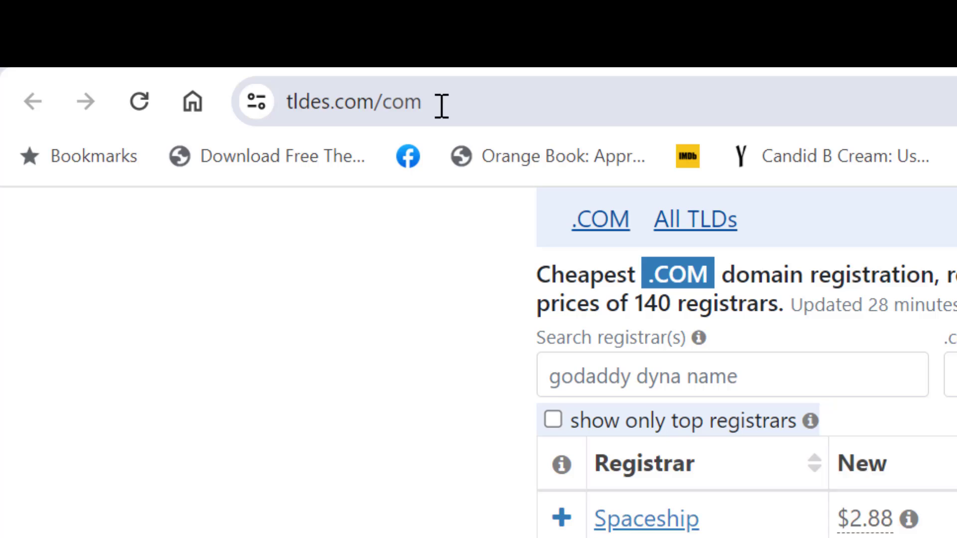
On TLDES's .com comparison, select Spaceship's COMPROS promo code and expand Spaceship's registrar details
drag(459, 107, 267, 117)
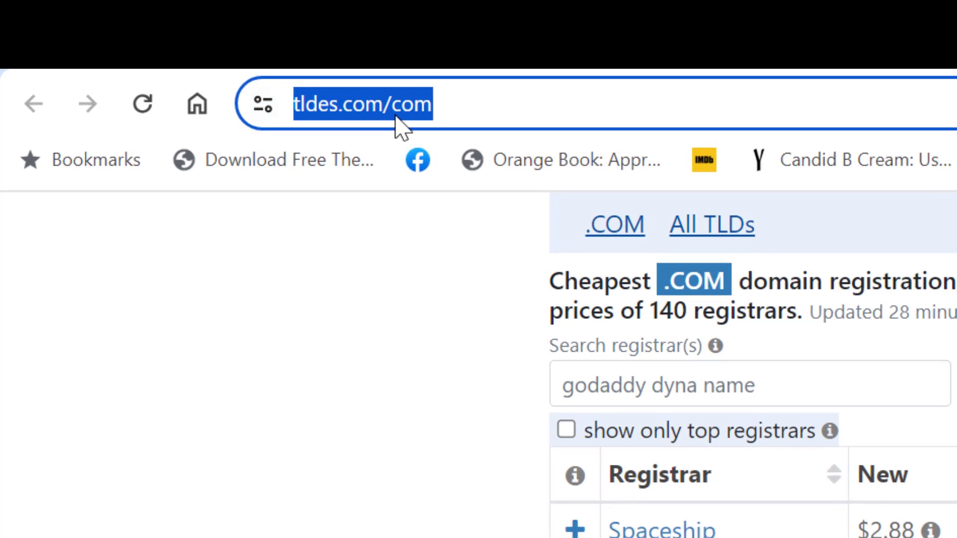
click(190, 143)
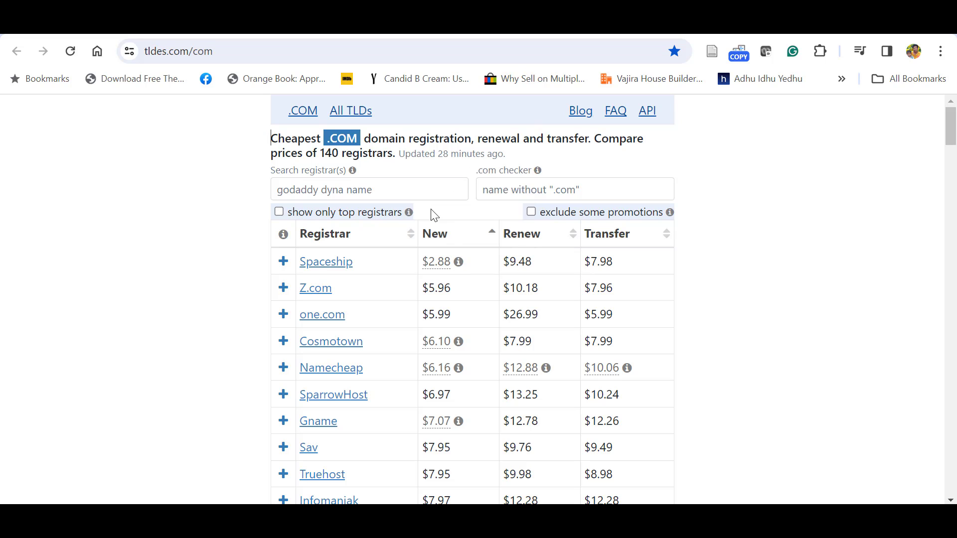
mouse_move(458, 262)
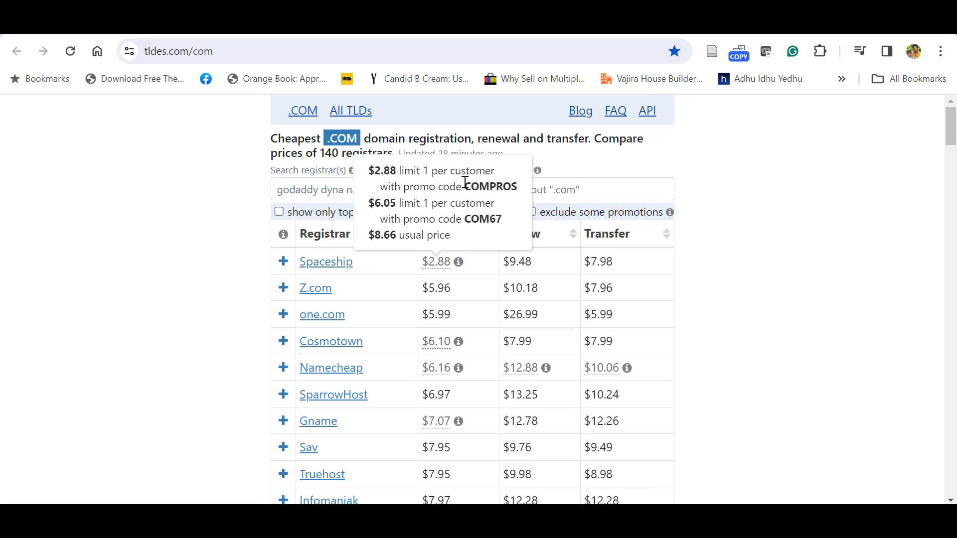
drag(466, 183, 518, 183)
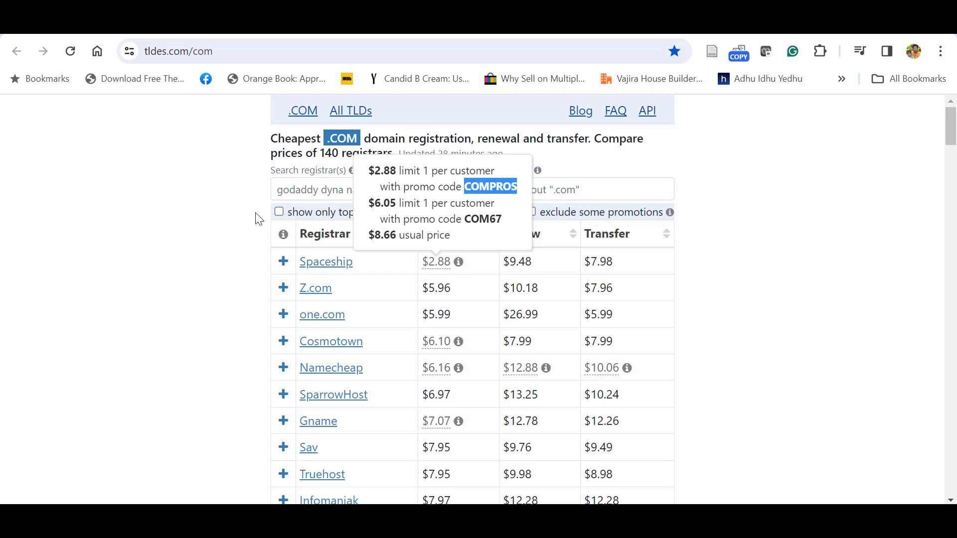
click(283, 268)
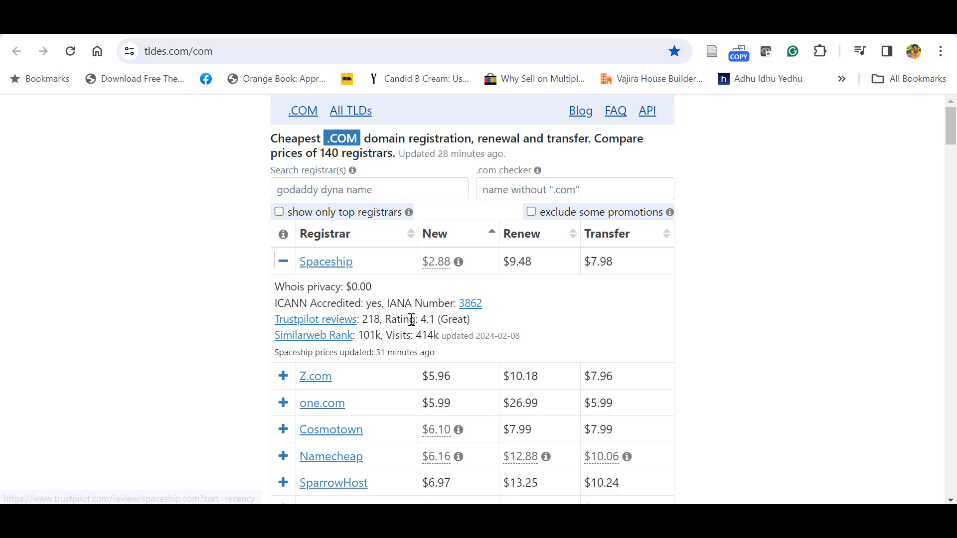
Search hmhealthtx.com on Spaceship and open the cart, dismissing the hosting suggestions
click(326, 262)
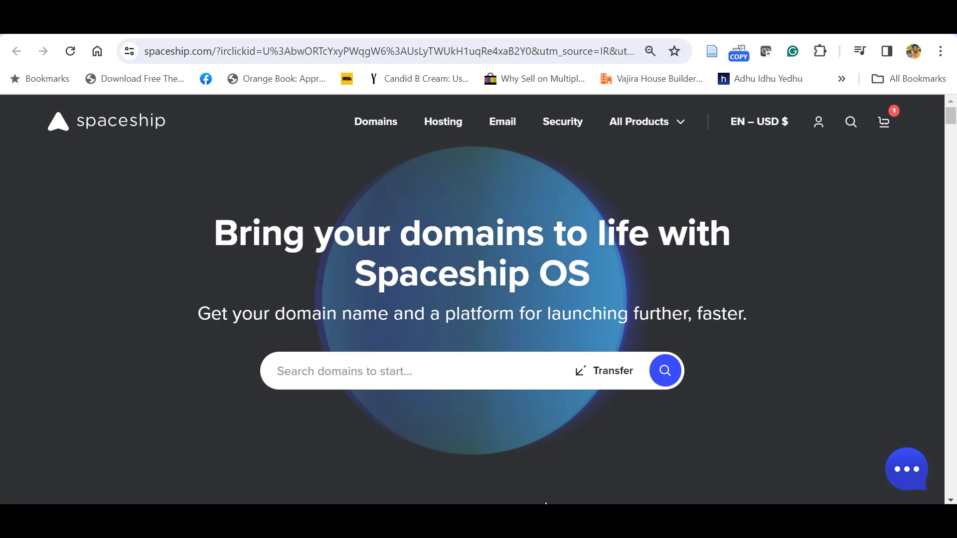
click(307, 371)
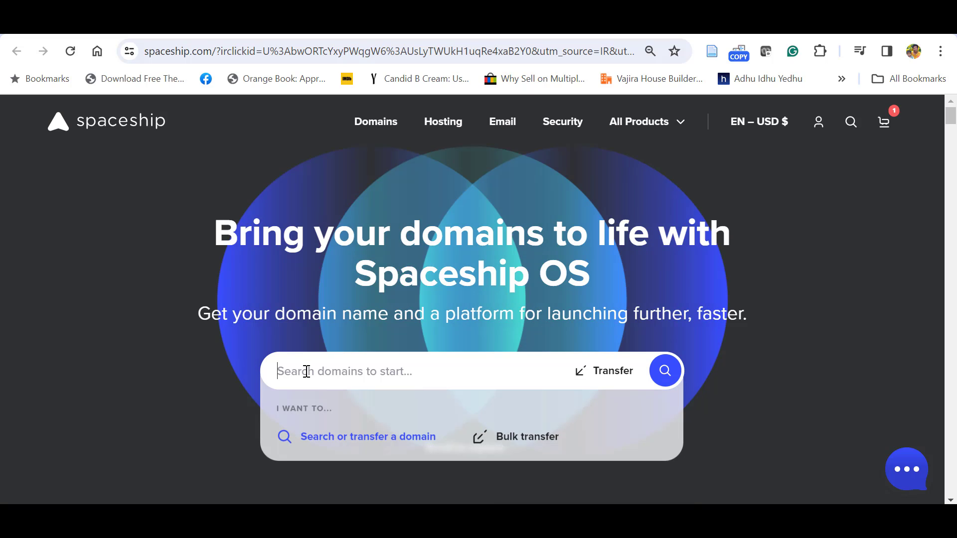
text(hmhealthtx.com)
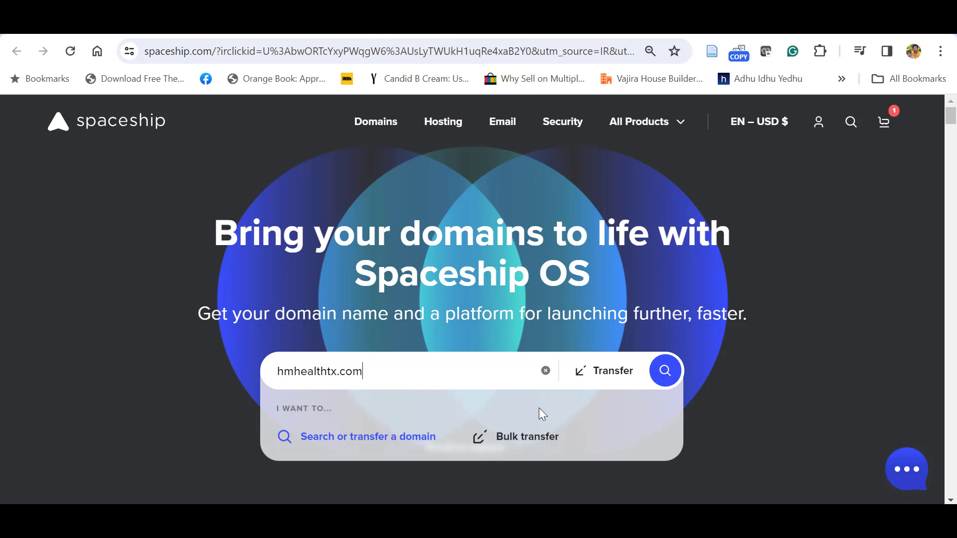
click(664, 372)
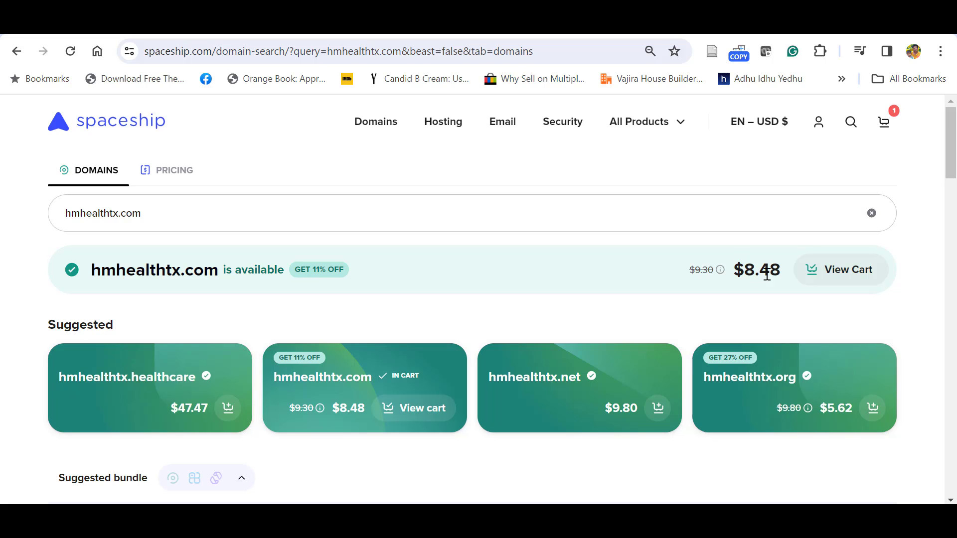
click(814, 279)
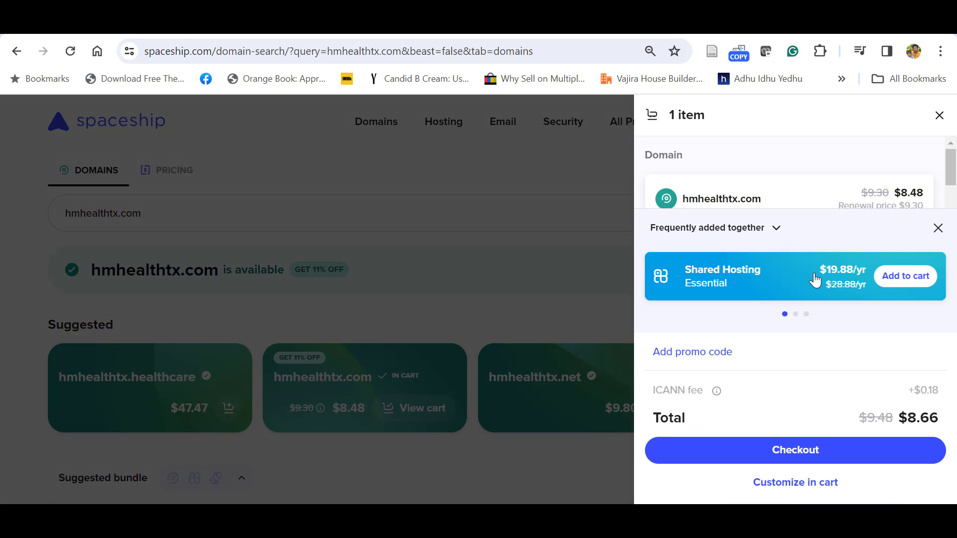
click(938, 228)
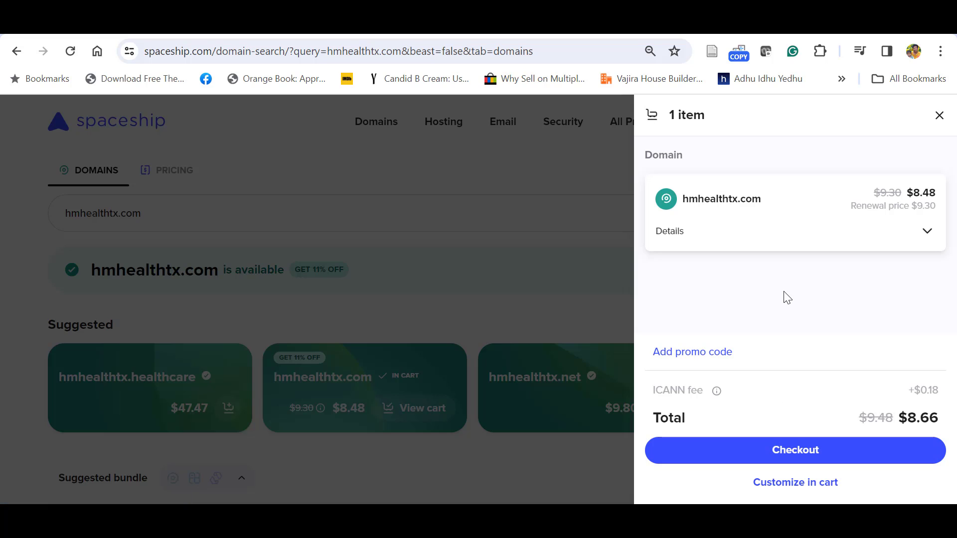
Copy COMPROS from the TLDES tab and apply it as the cart's promo code
key(ctrl+Tab)
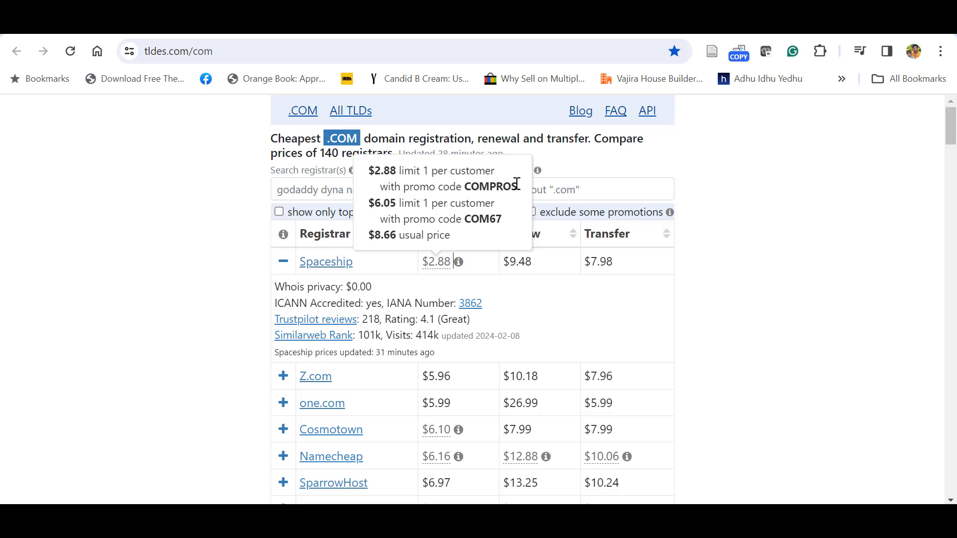
drag(515, 184, 466, 186)
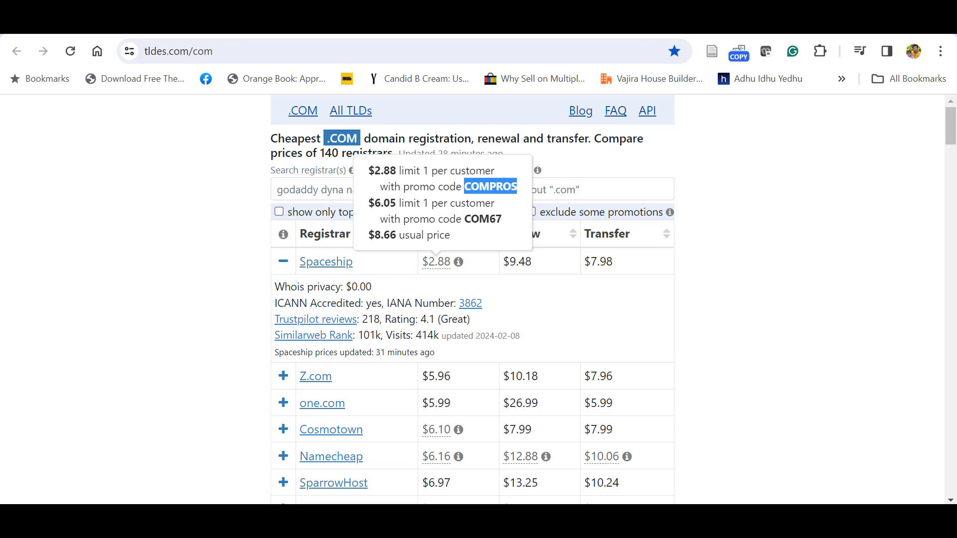
key(ctrl+c)
key(ctrl+v)
click(778, 258)
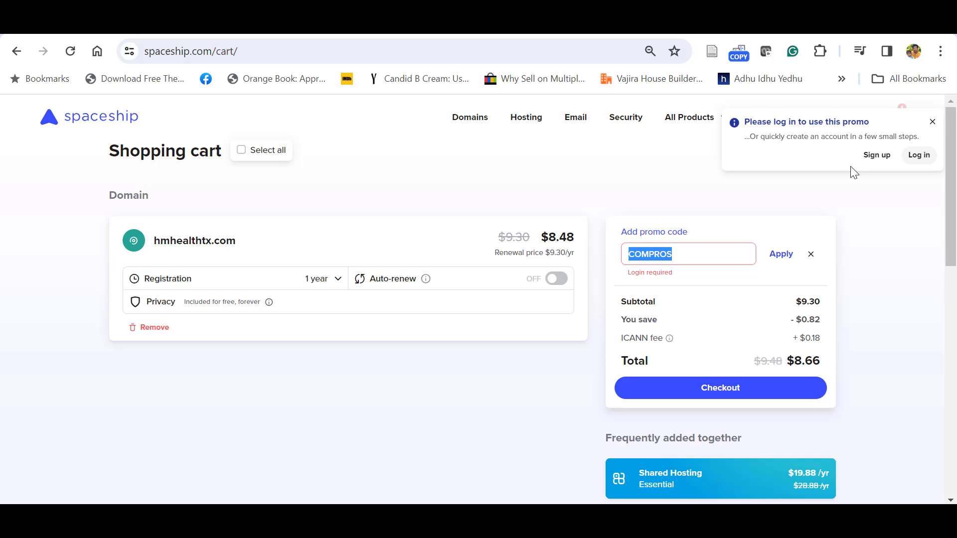
Sign up for a Spaceship account, save its password, and check out at the $2.88 total
click(874, 164)
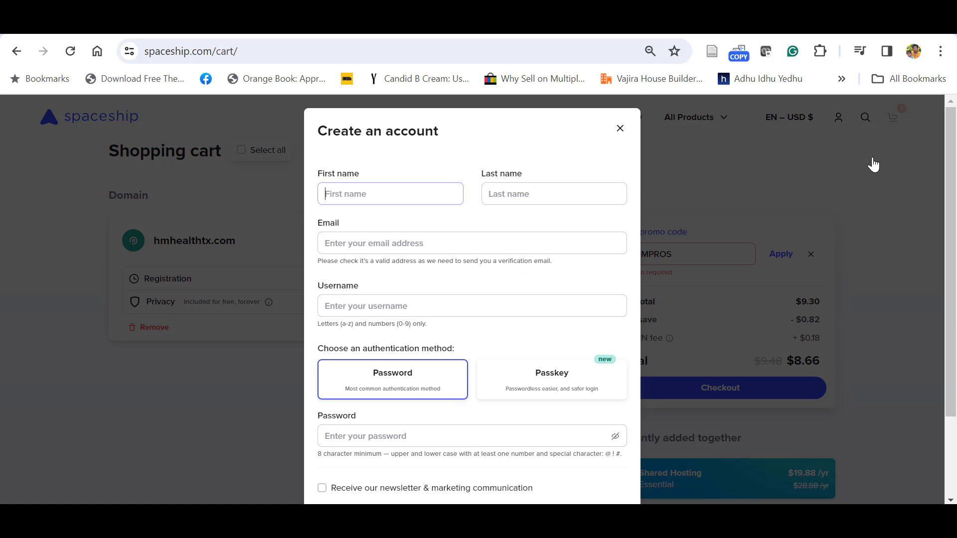
click(473, 447)
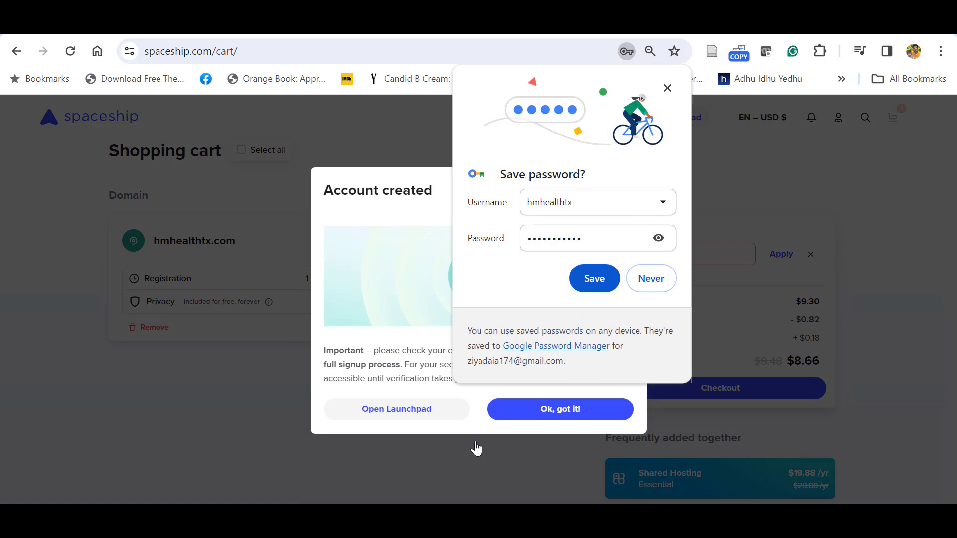
click(591, 281)
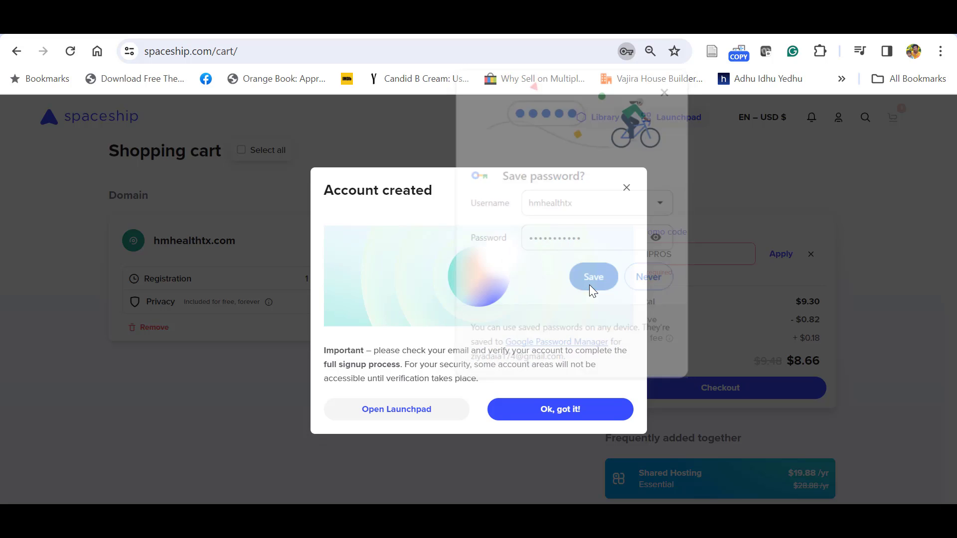
click(778, 257)
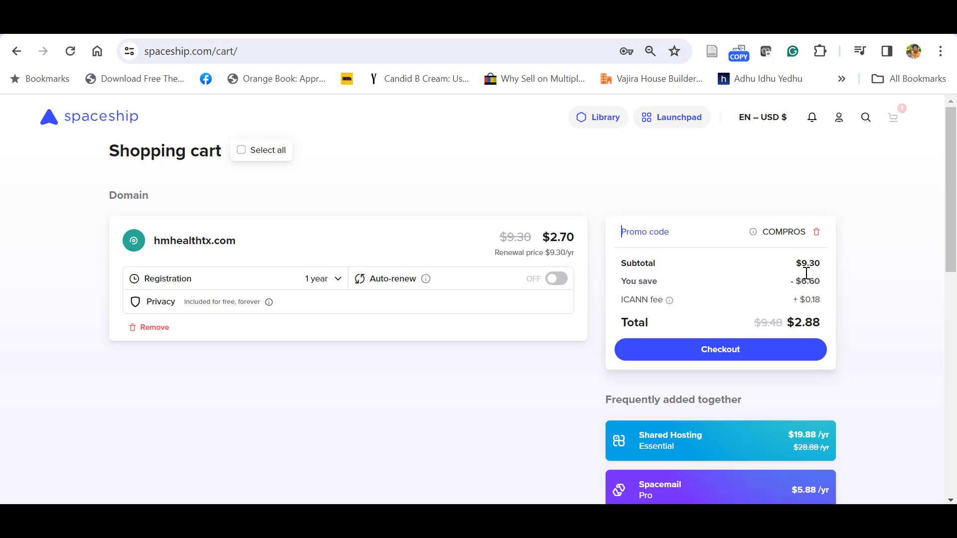
click(719, 352)
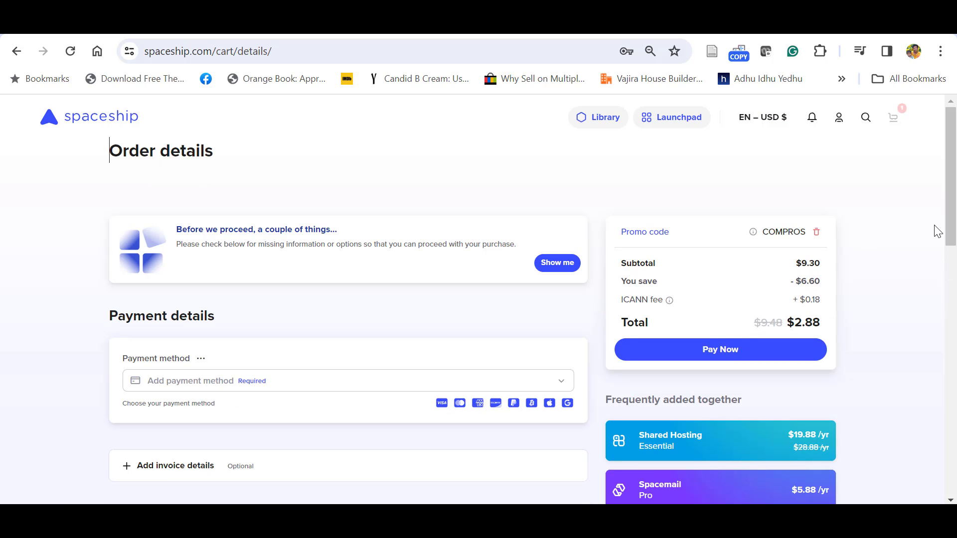
scroll(955, 185, down, 1)
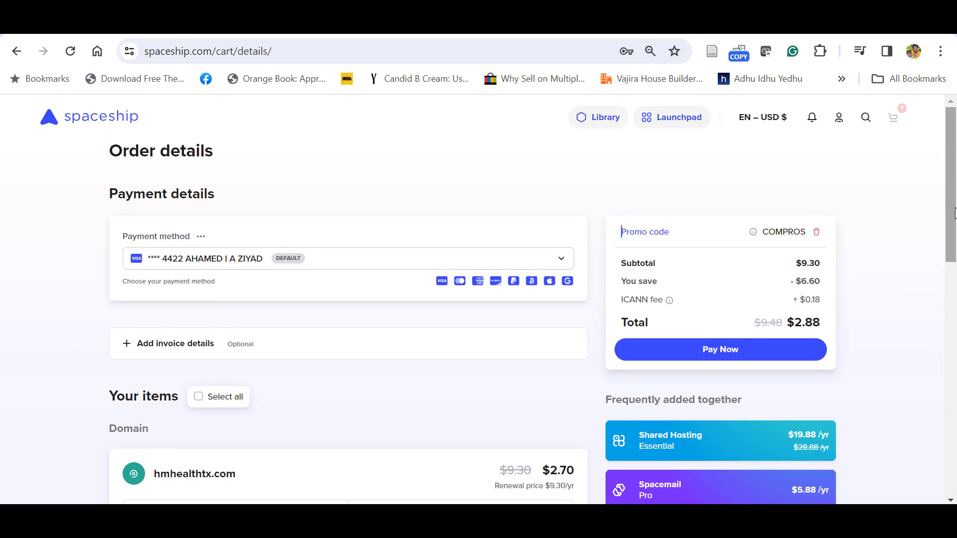
Pay $2.88 for the hmhealthtx.com order with Pay Now
click(736, 354)
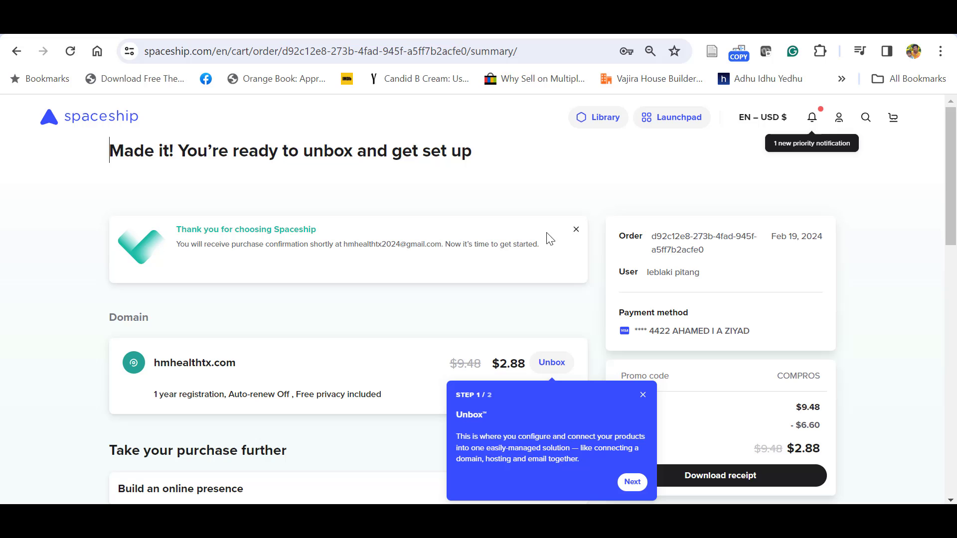
Dismiss the tip, start Unbox for hmhealthtx.com, and pick the Custom Nameservers option
click(630, 482)
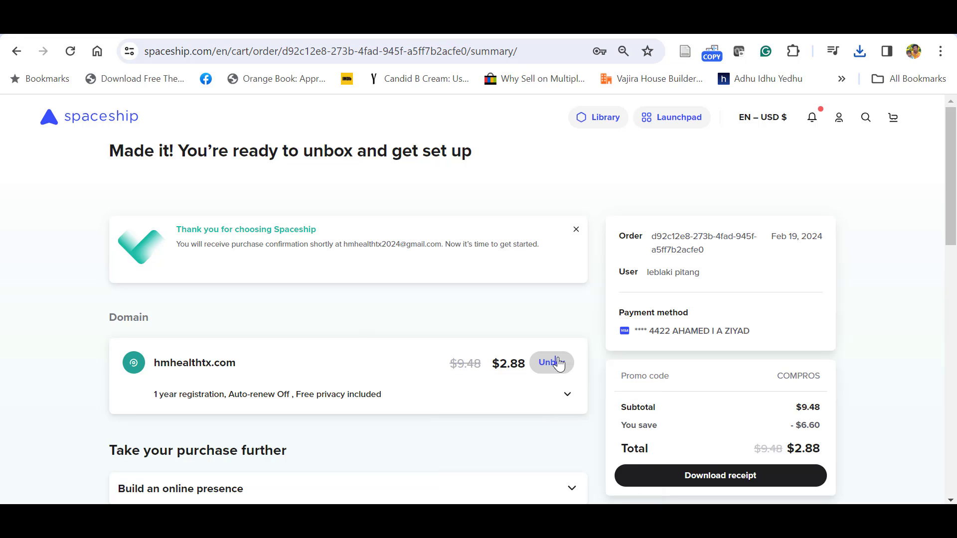
click(557, 364)
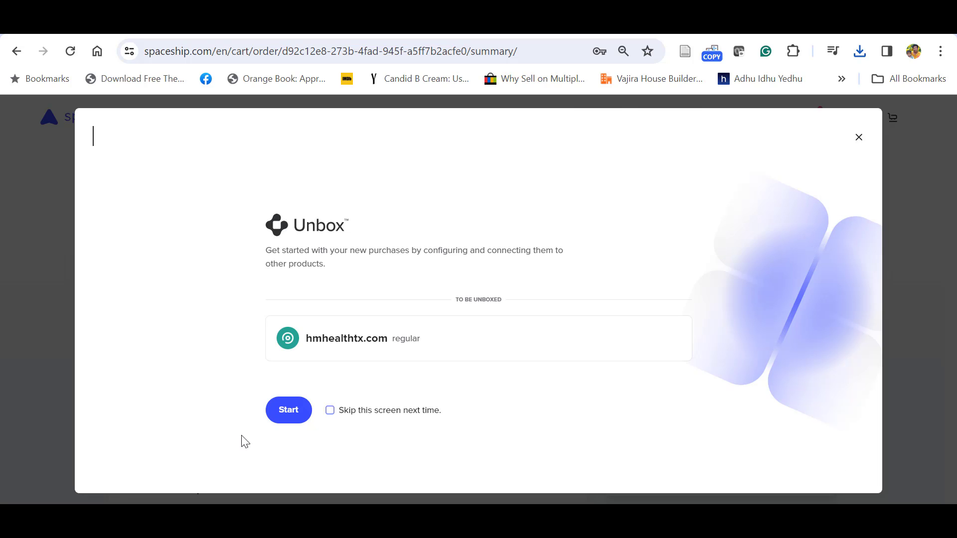
click(278, 417)
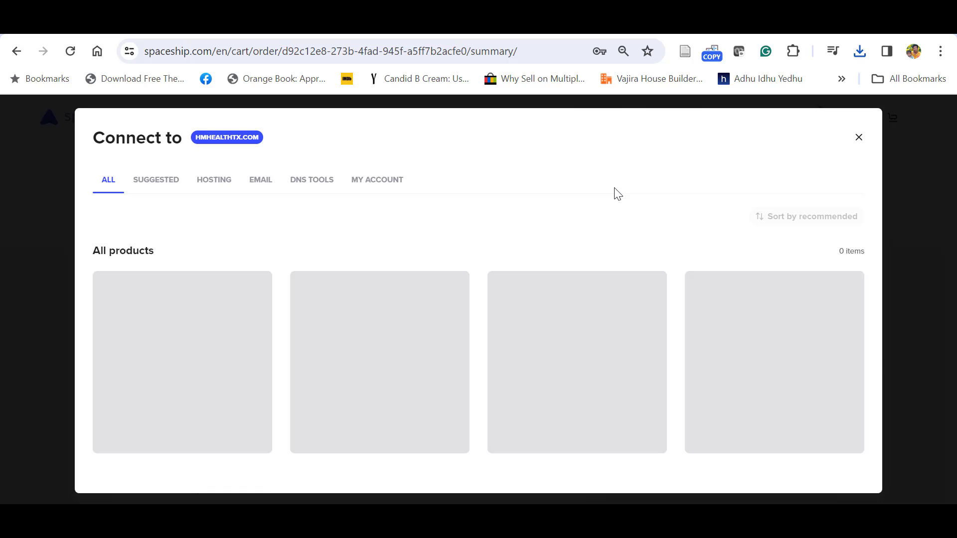
scroll(881, 339, down, 1)
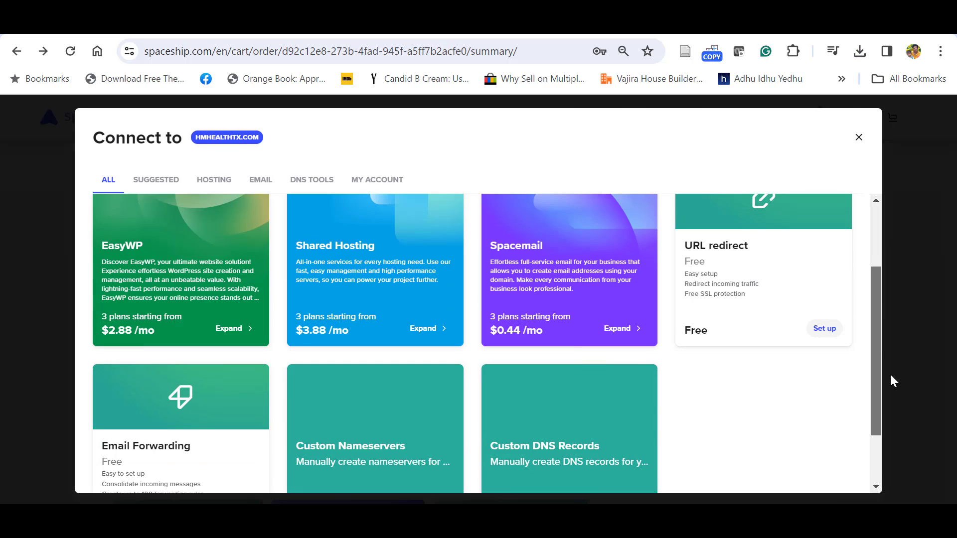
drag(881, 339, 897, 406)
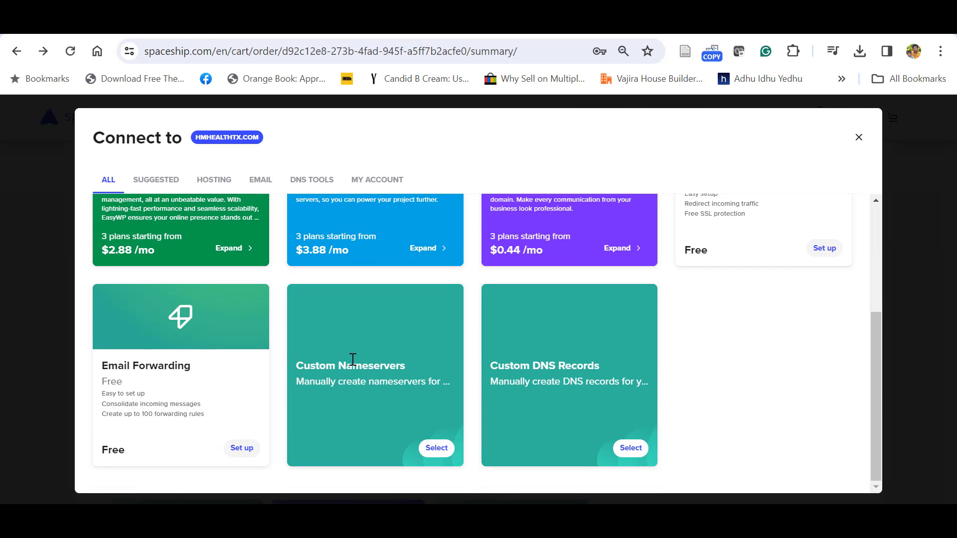
click(436, 449)
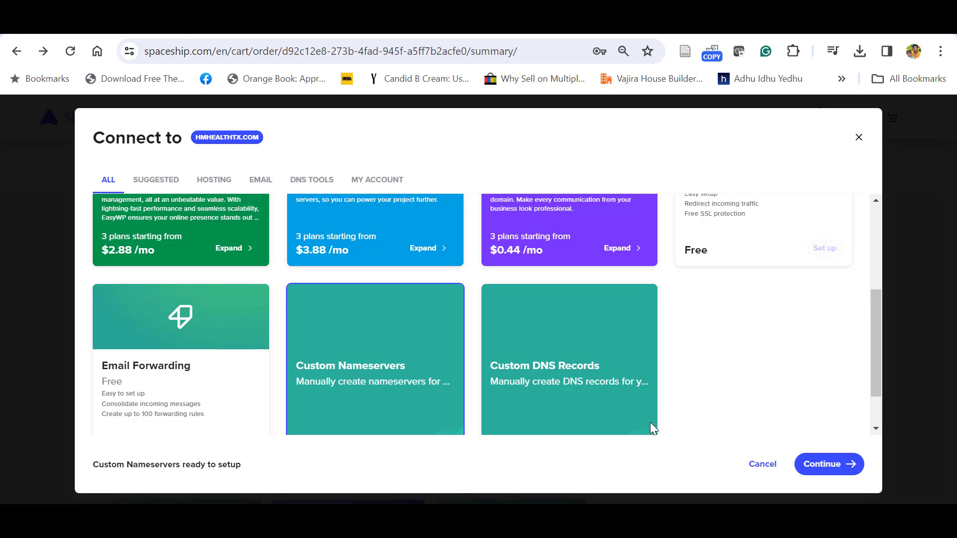
click(812, 465)
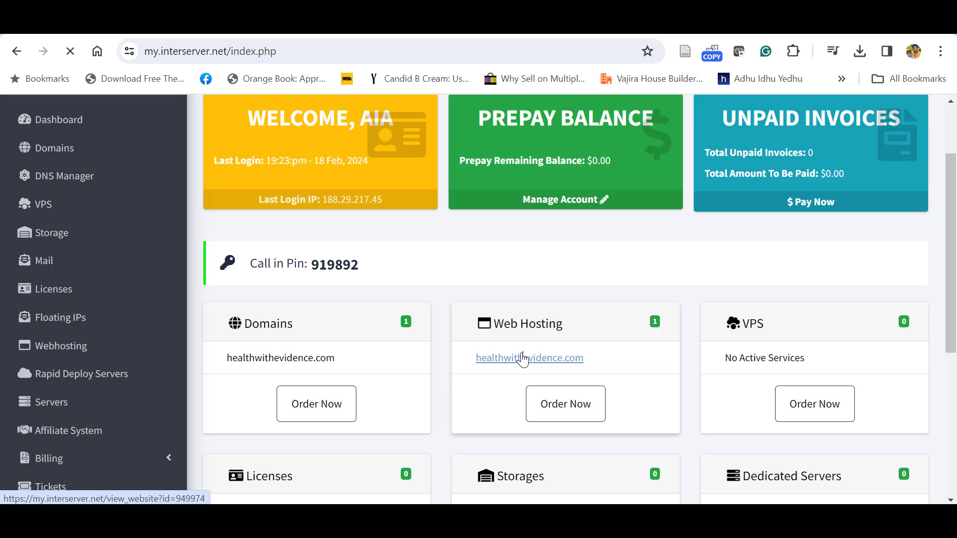
Copy da300a.trouble-free.net from the healthwithevidence.com hosting page's Default Nameservers
click(523, 359)
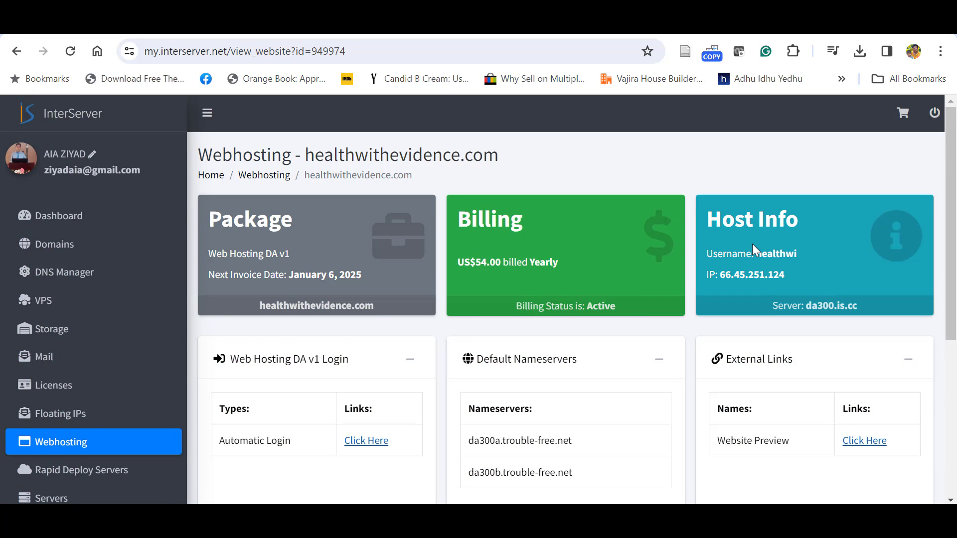
scroll(752, 244, down, 1)
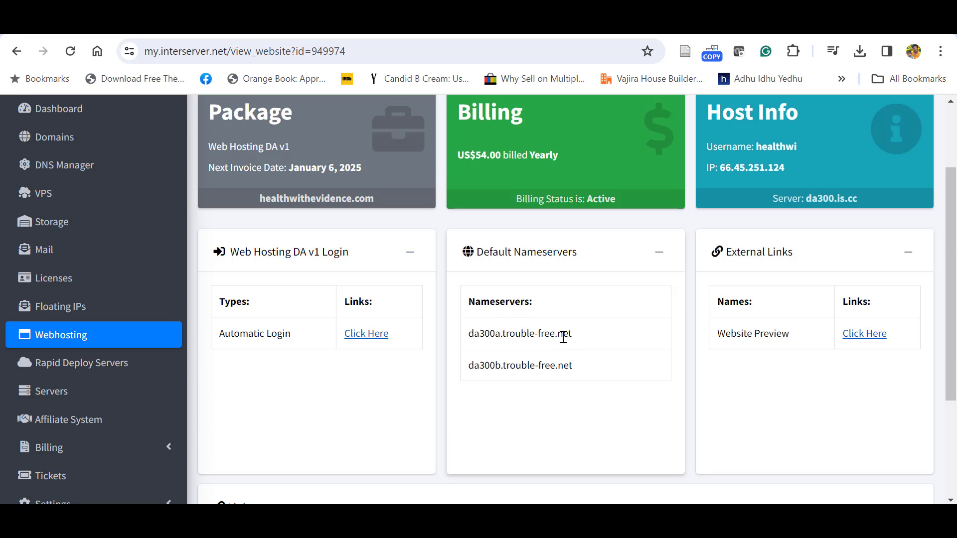
drag(573, 334, 467, 333)
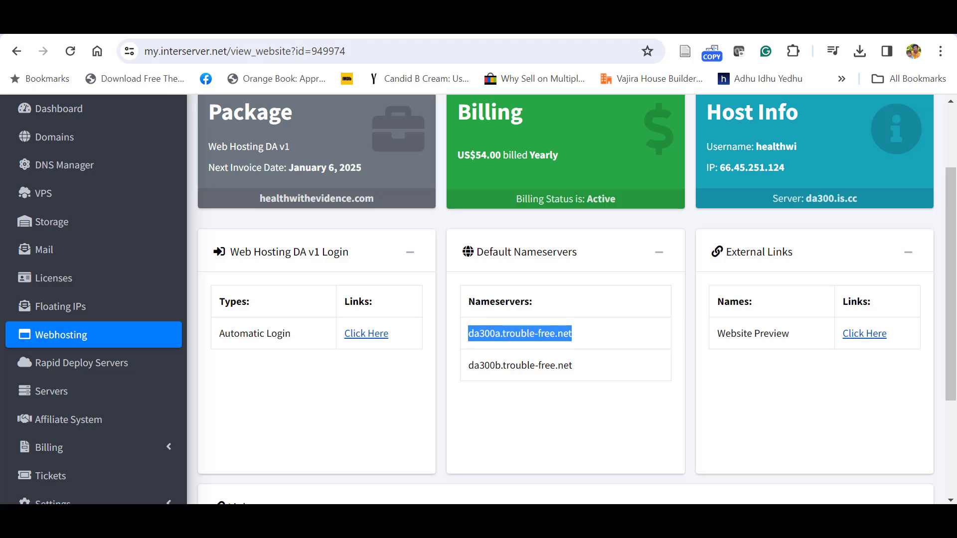
key(ctrl+Tab)
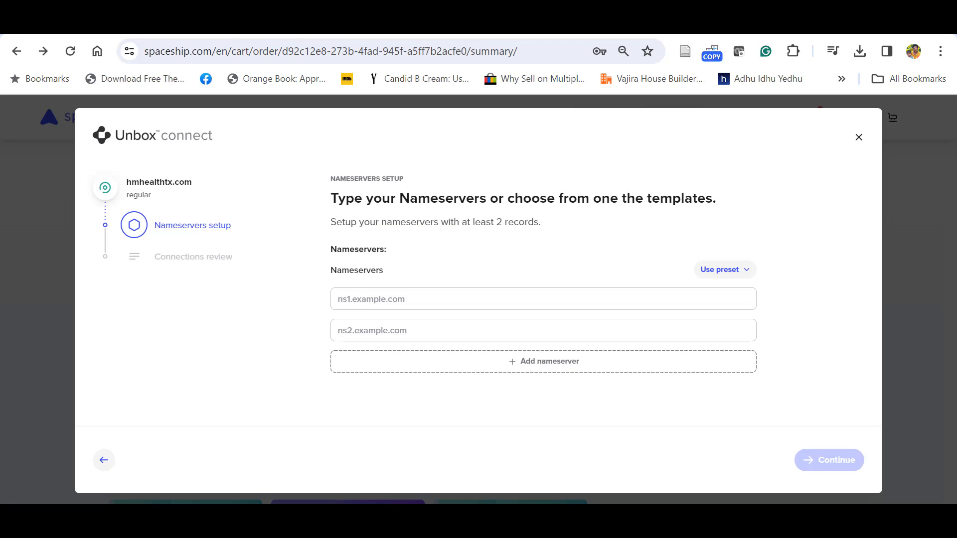
Fill ns1 with da300a.trouble-free.net and ns2 with da300b.trouble-free.net, then finish configuration
click(351, 301)
key(ctrl+v)
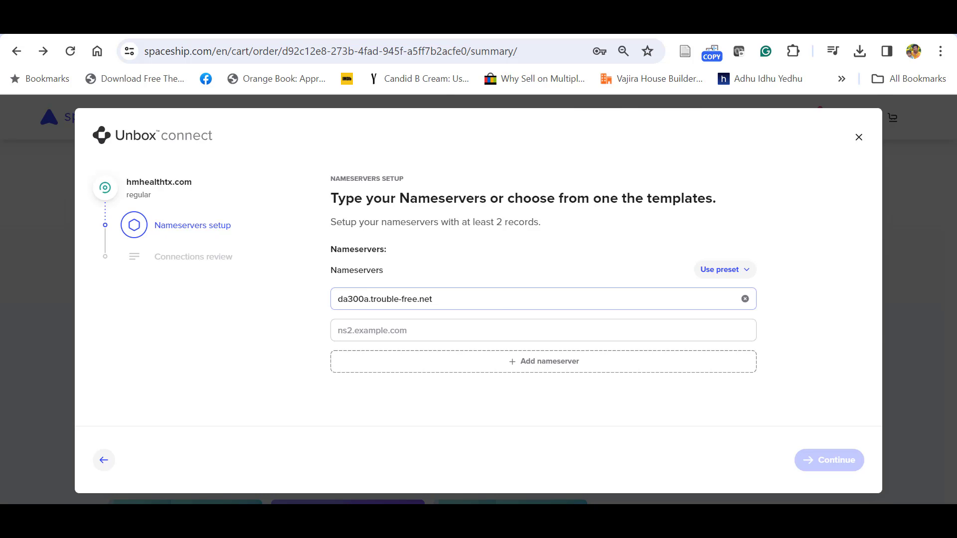
key(ctrl+Tab)
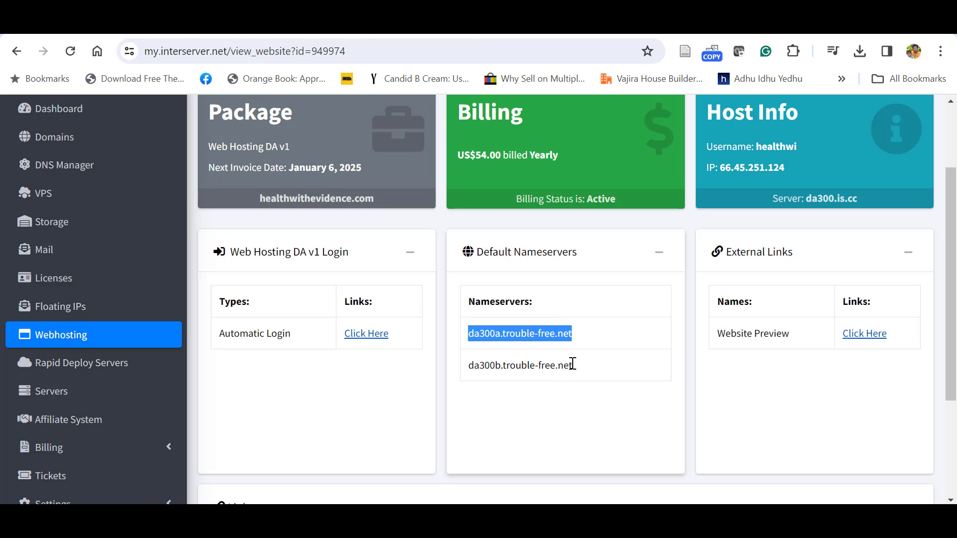
drag(573, 364, 469, 365)
key(ctrl+c)
key(ctrl+Tab)
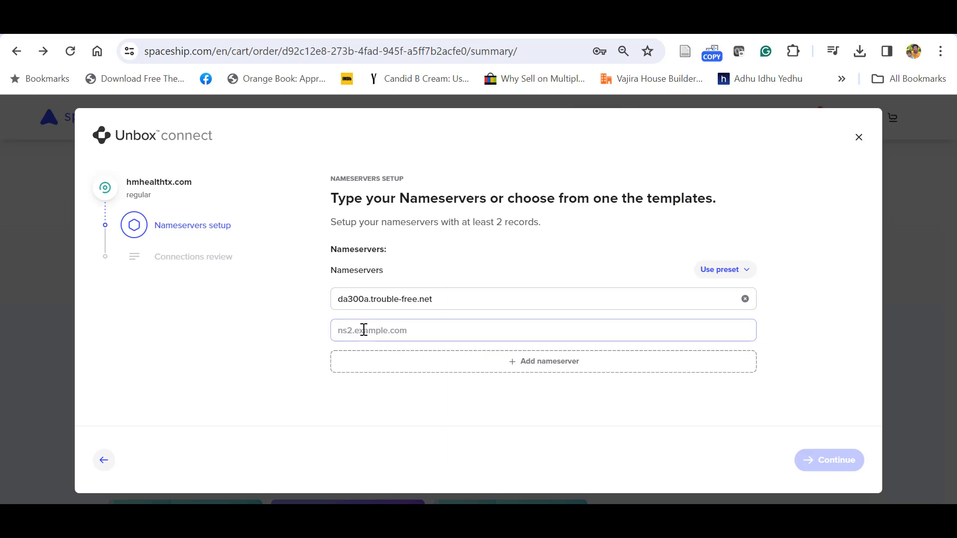
key(ctrl+v)
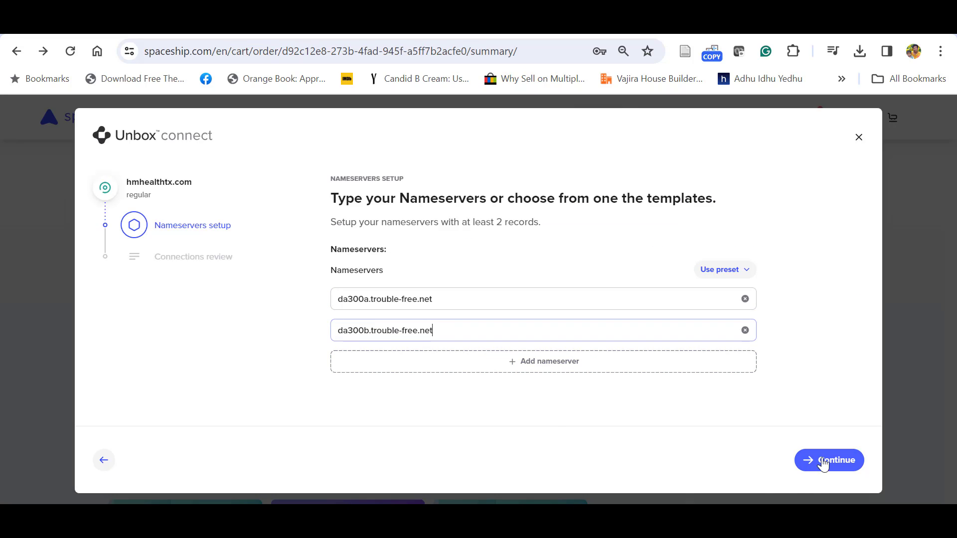
click(822, 463)
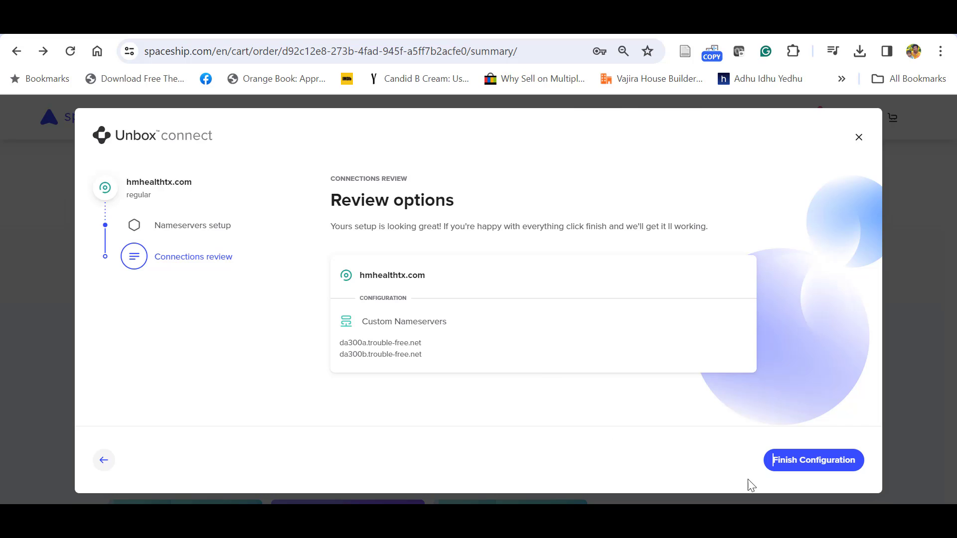
click(793, 461)
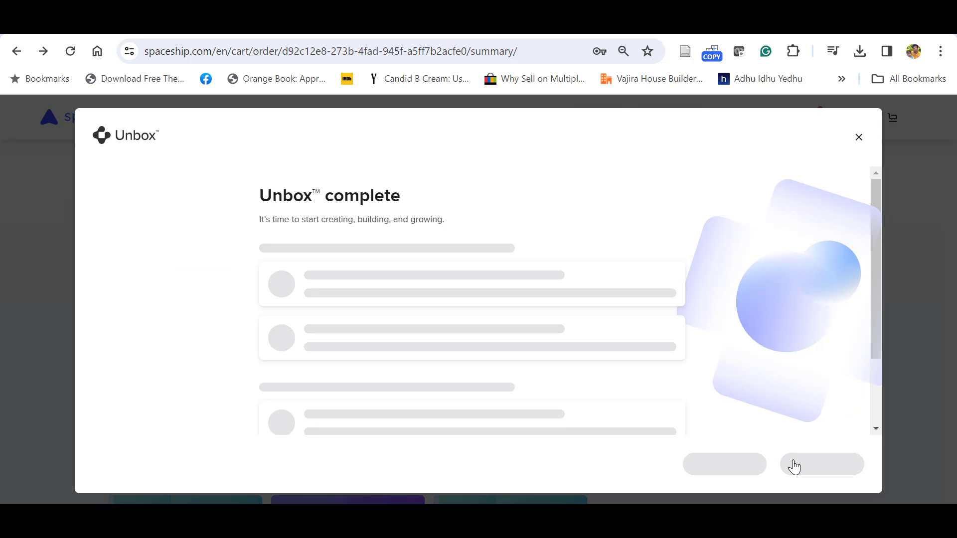